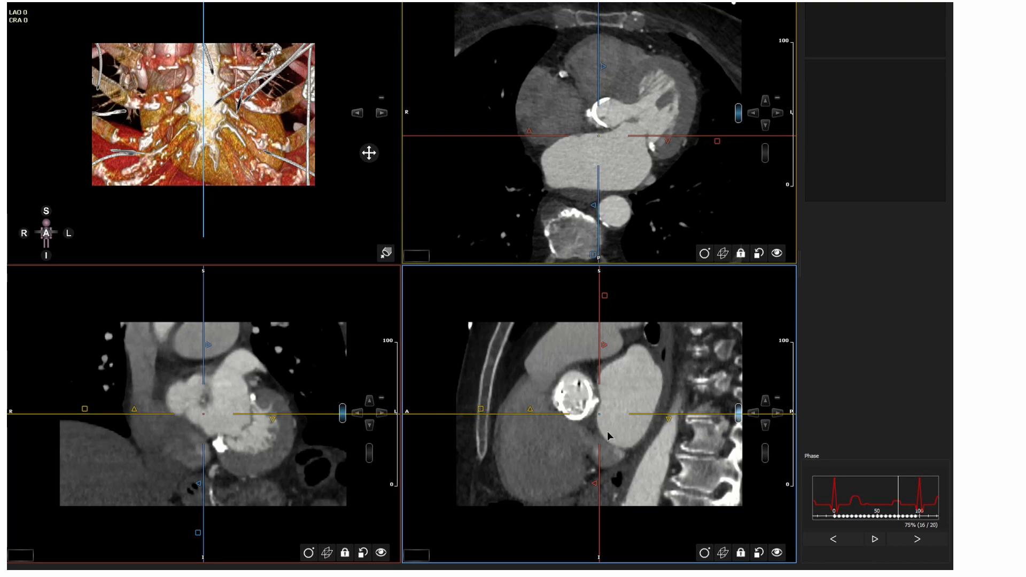
# - Align the multiplanar crosshairs with the implanted valve, rotate the oblique planes along its axis and zoom in
pyautogui.moveTo(600, 414); pyautogui.dragTo(581, 401)
pyautogui.moveTo(204, 414); pyautogui.dragTo(206, 415)
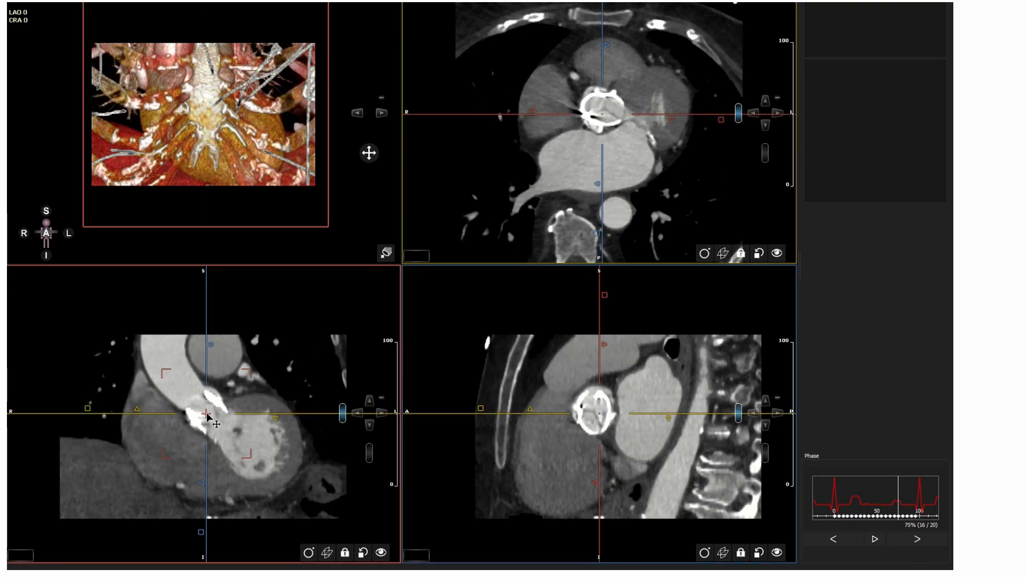
pyautogui.moveTo(298, 414); pyautogui.dragTo(261, 340)
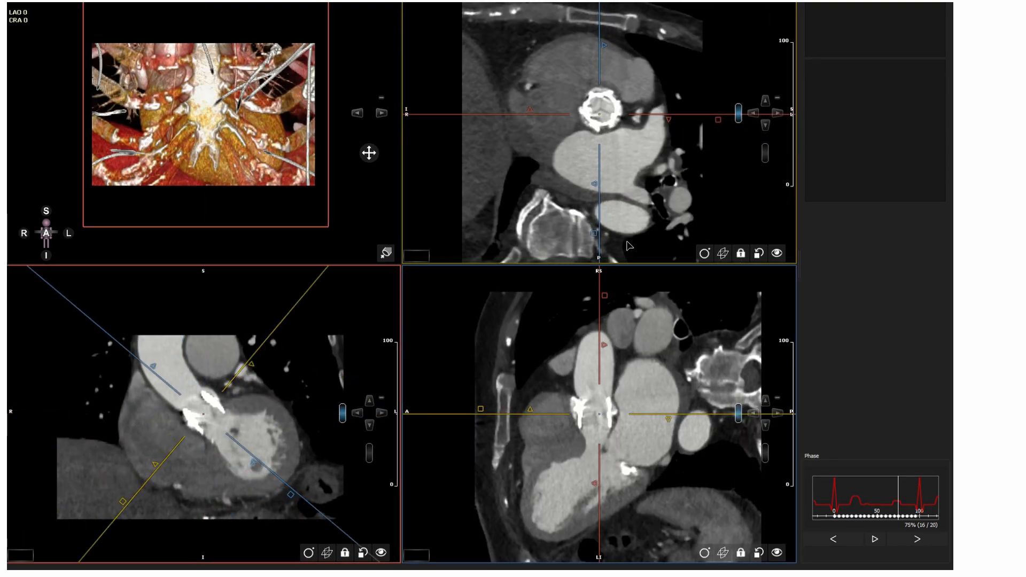
pyautogui.moveTo(598, 114); pyautogui.dragTo(598, 114)
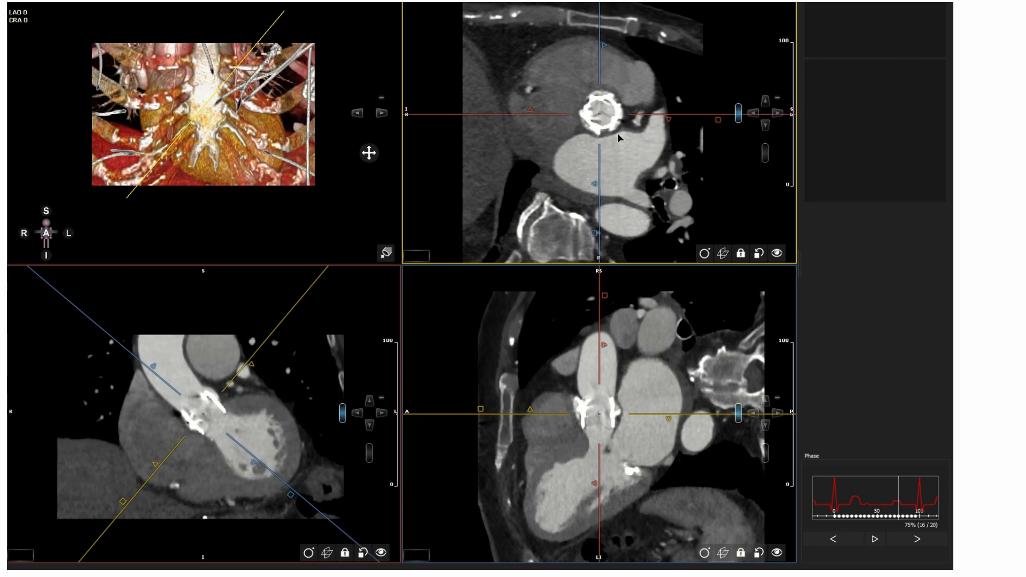
pyautogui.moveTo(790, 220); pyautogui.dragTo(723, 223)
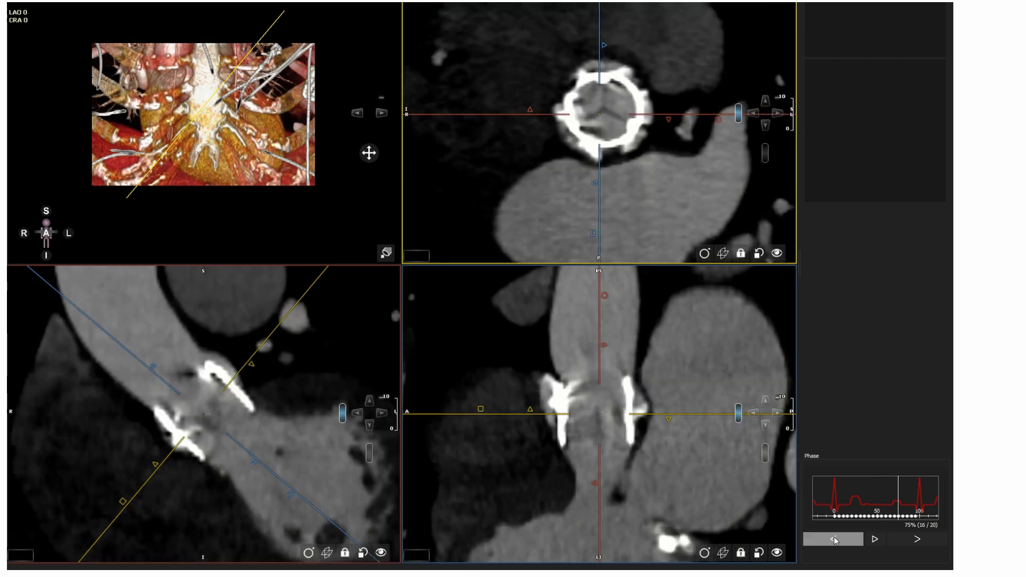
# - Step through neighbouring cardiac phases 70% and 80% and return to the 75% phase
pyautogui.click(835, 539)
pyautogui.click(835, 536)
pyautogui.click(918, 540)
pyautogui.click(918, 540)
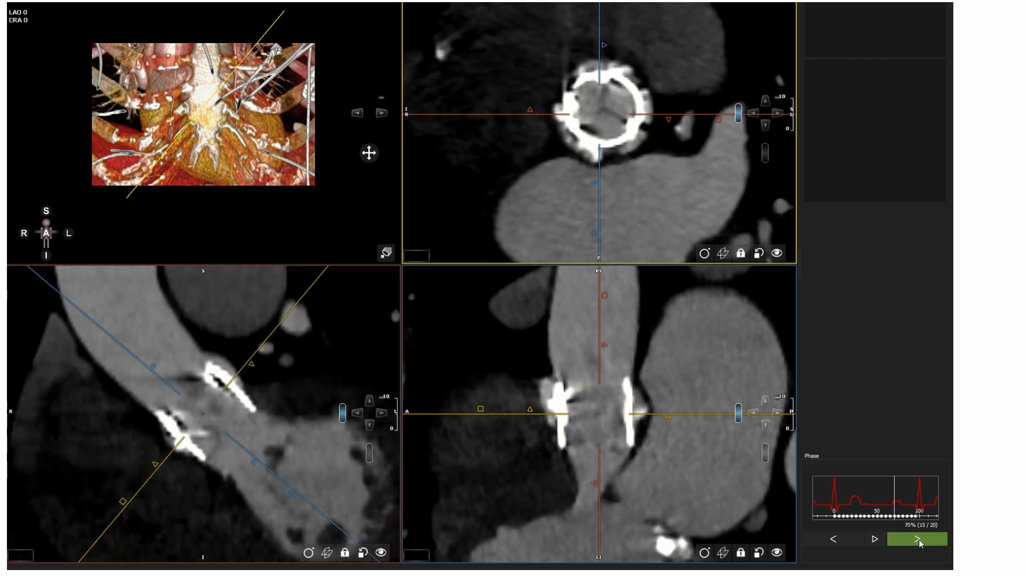
pyautogui.click(918, 540)
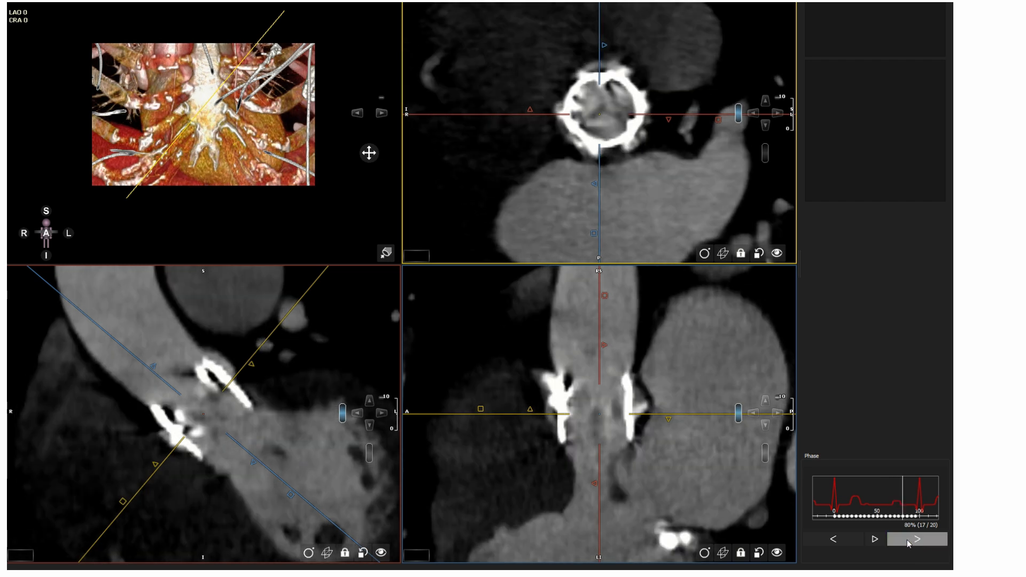
pyautogui.click(834, 539)
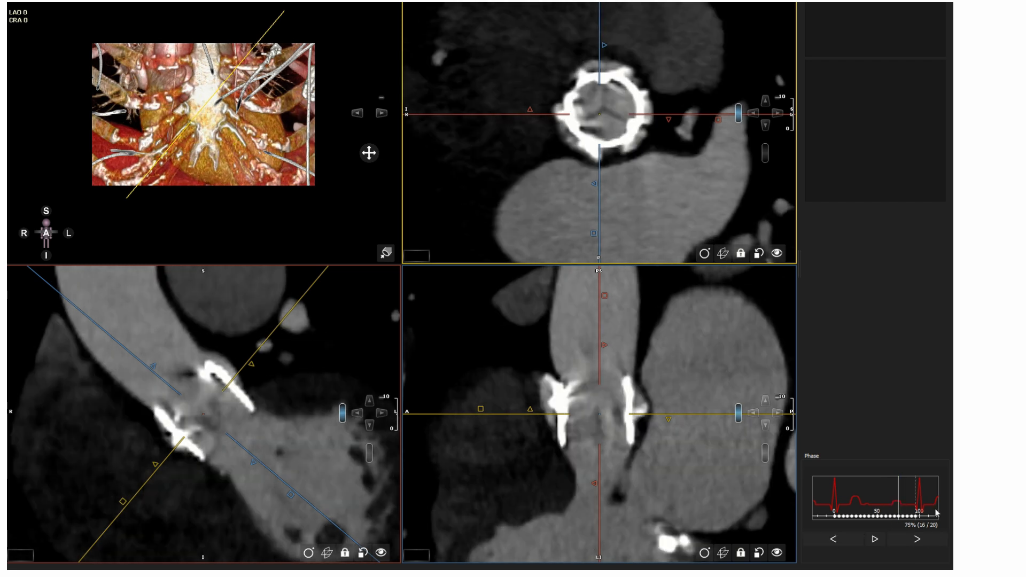
# - Raise the window to isolate the stent frame and tilt the planes perpendicular to the valve axis
pyautogui.moveTo(605, 297); pyautogui.dragTo(653, 299)
pyautogui.moveTo(715, 332); pyautogui.dragTo(709, 318, button='middle')
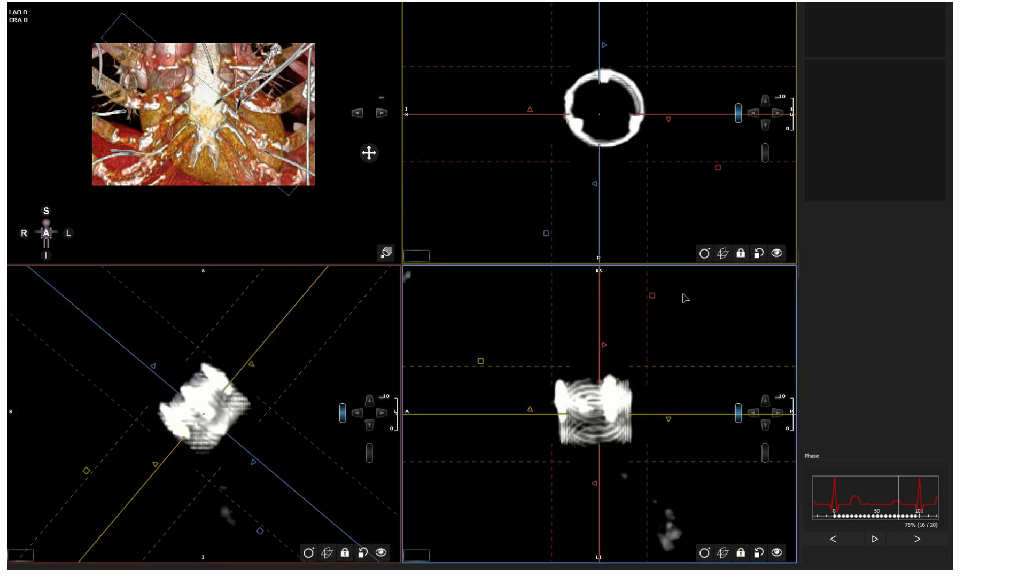
pyautogui.moveTo(271, 348); pyautogui.dragTo(276, 358)
pyautogui.moveTo(675, 414); pyautogui.dragTo(676, 410)
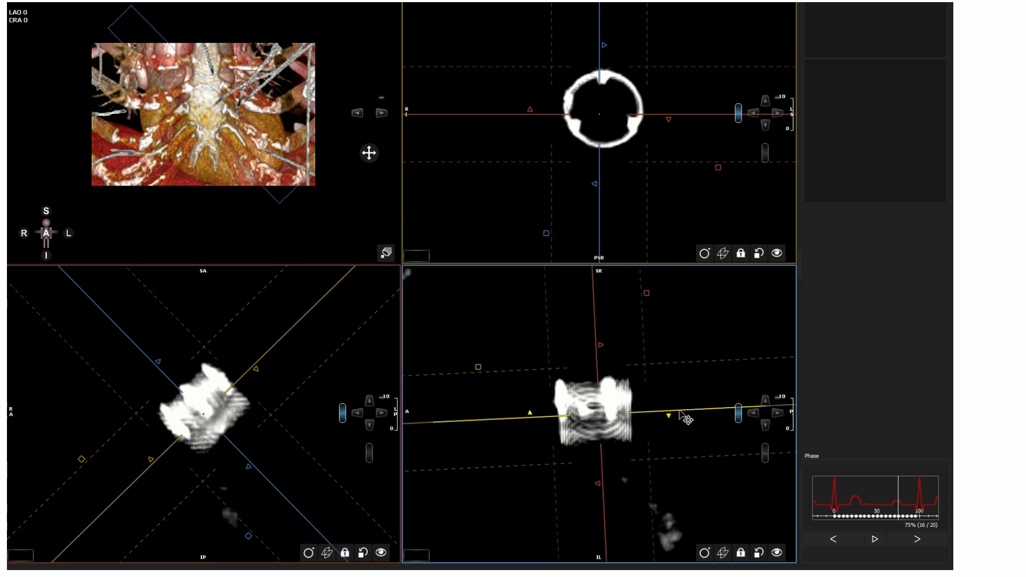
pyautogui.moveTo(598, 413); pyautogui.dragTo(589, 414)
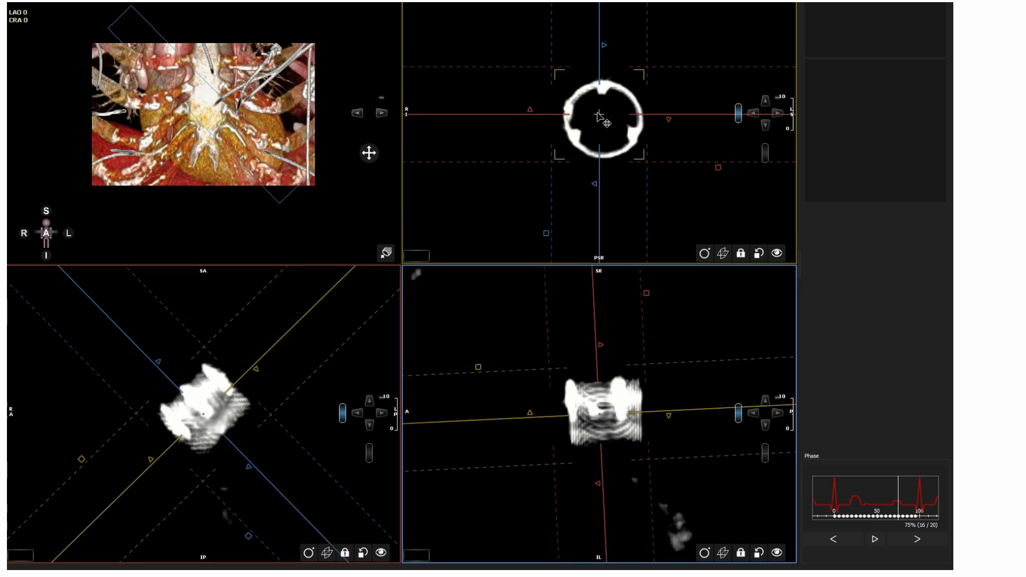
# - Rotate the axial crosshair lines to align with the stent commissure posts and restore the soft-tissue window
pyautogui.moveTo(599, 114); pyautogui.dragTo(601, 119)
pyautogui.moveTo(690, 118); pyautogui.dragTo(556, 106)
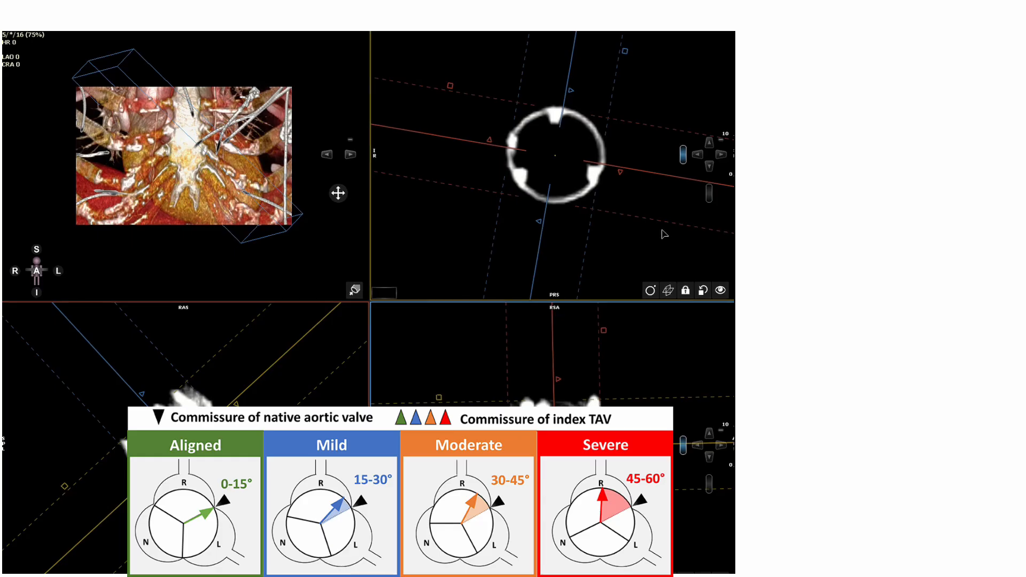
pyautogui.moveTo(624, 51); pyautogui.dragTo(578, 58)
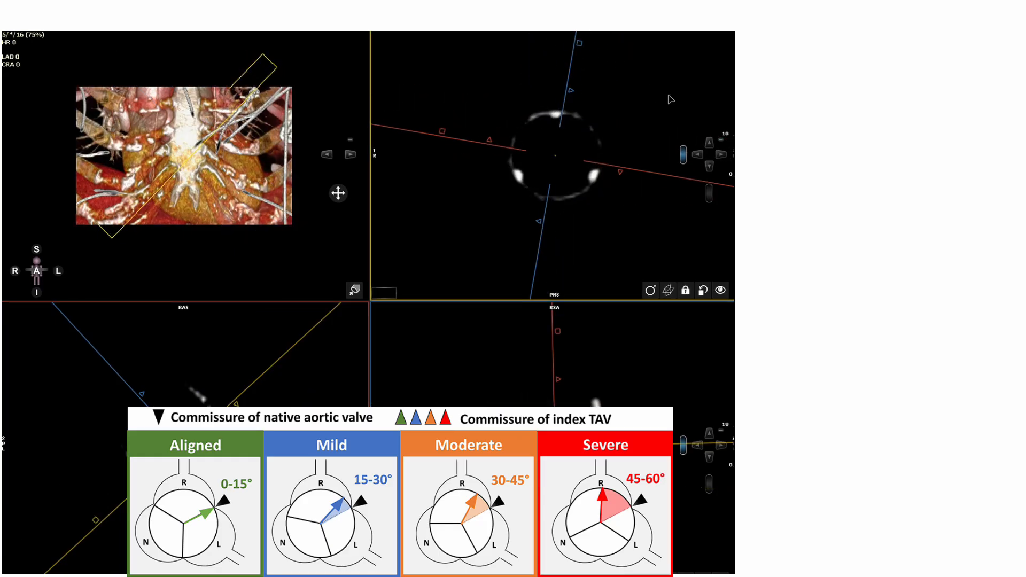
pyautogui.moveTo(668, 98); pyautogui.dragTo(674, 122, button='middle')
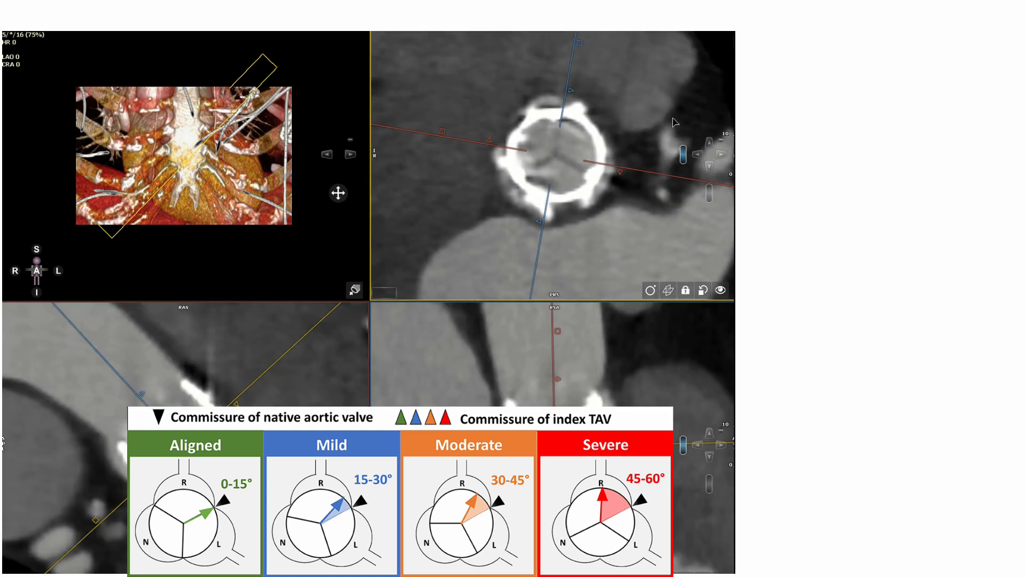
# - Scroll through the axial slices of the valve to locate the commissure level
pyautogui.scroll(8, 672, 123)
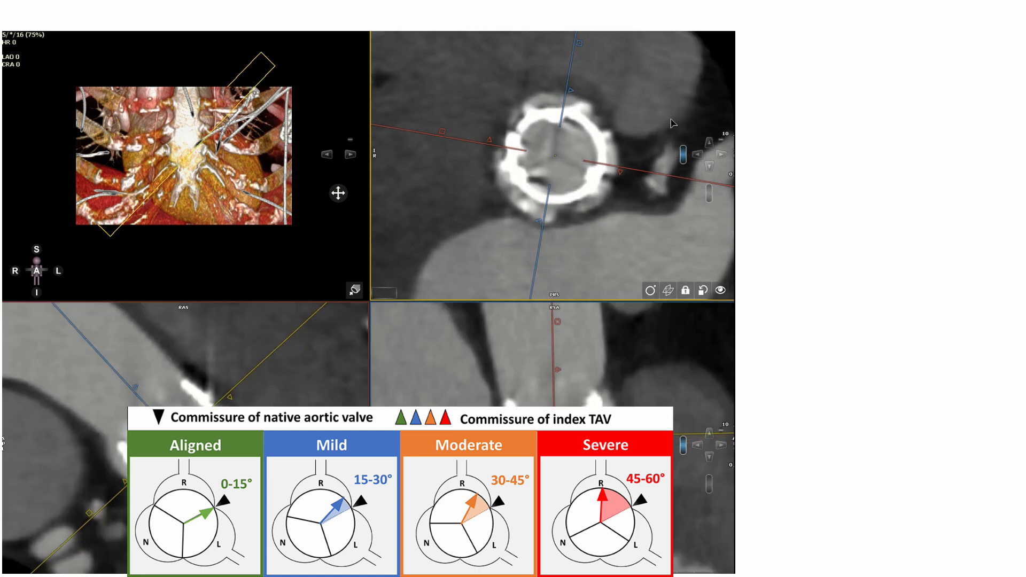
pyautogui.scroll(8, 673, 124)
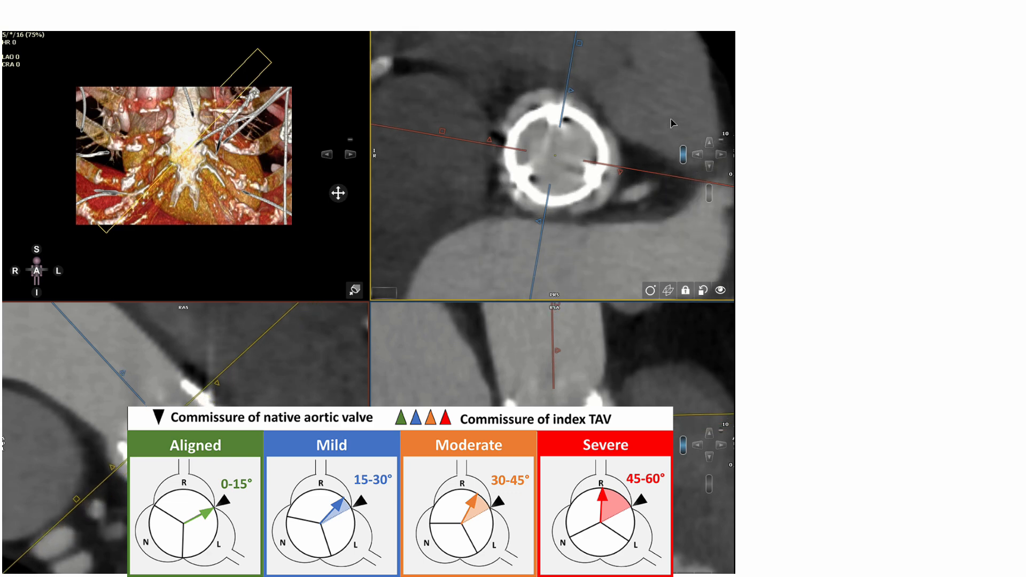
pyautogui.scroll(2, 672, 123)
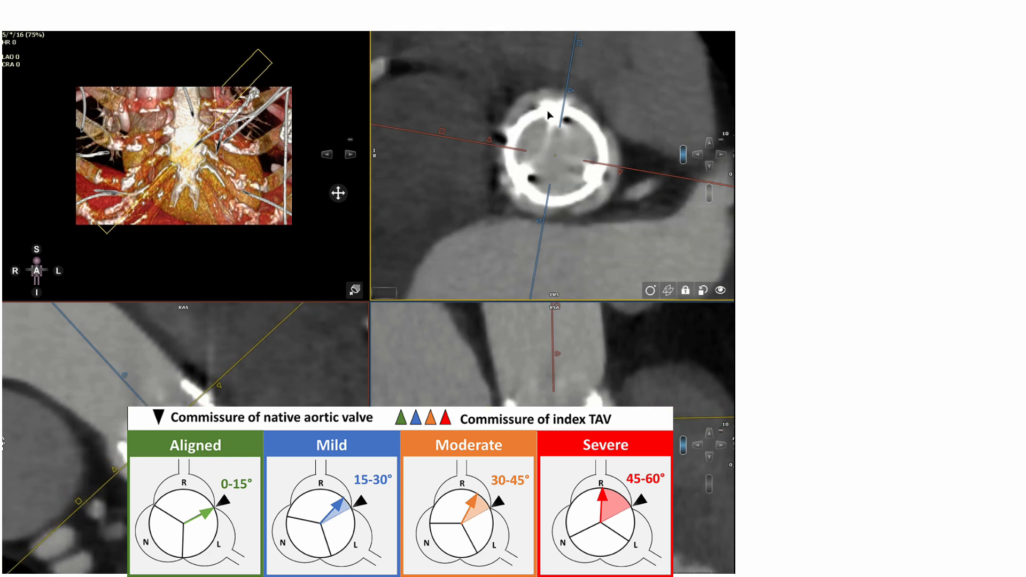
pyautogui.scroll(6, 549, 114)
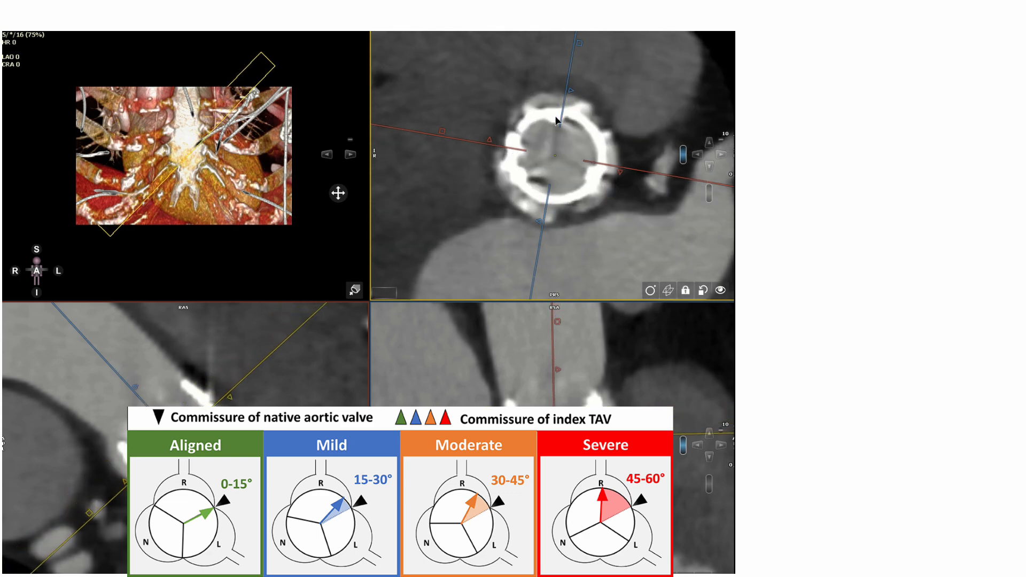
pyautogui.scroll(5, 555, 120)
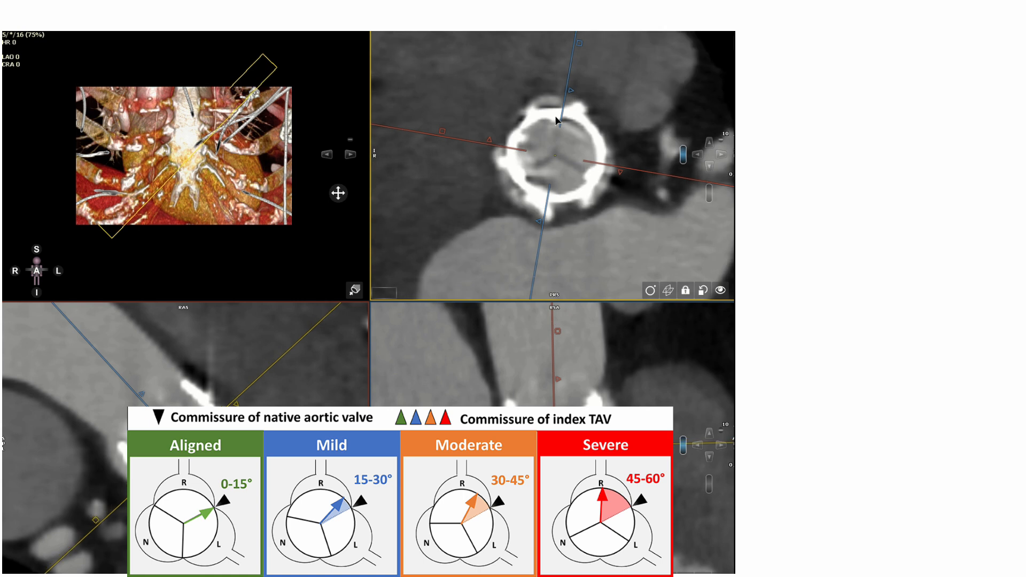
pyautogui.scroll(6, 555, 120)
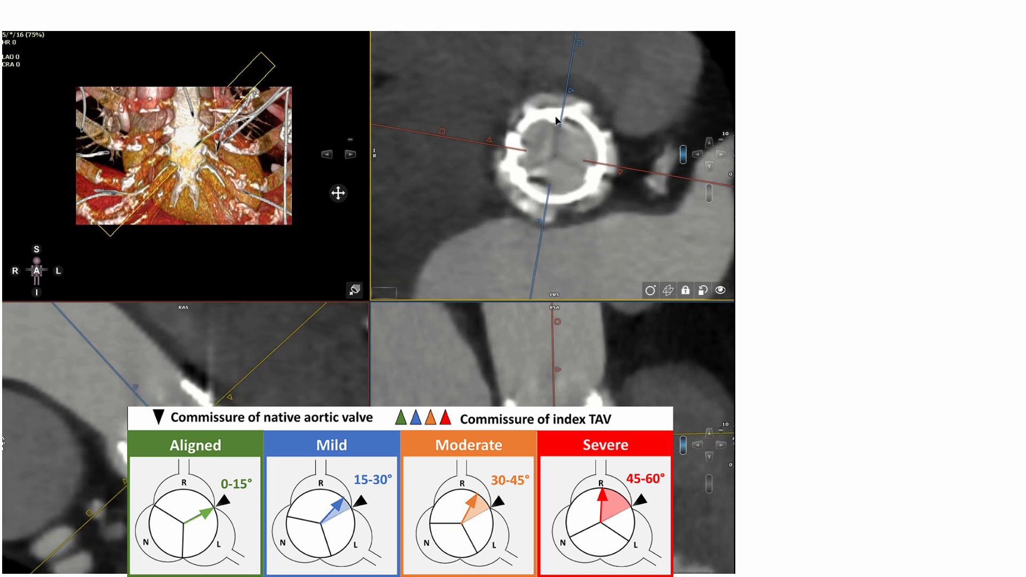
pyautogui.scroll(2, 556, 120)
# - Place arrow markers on the native and prosthetic valve commissures in the axial view
pyautogui.moveTo(388, 296)
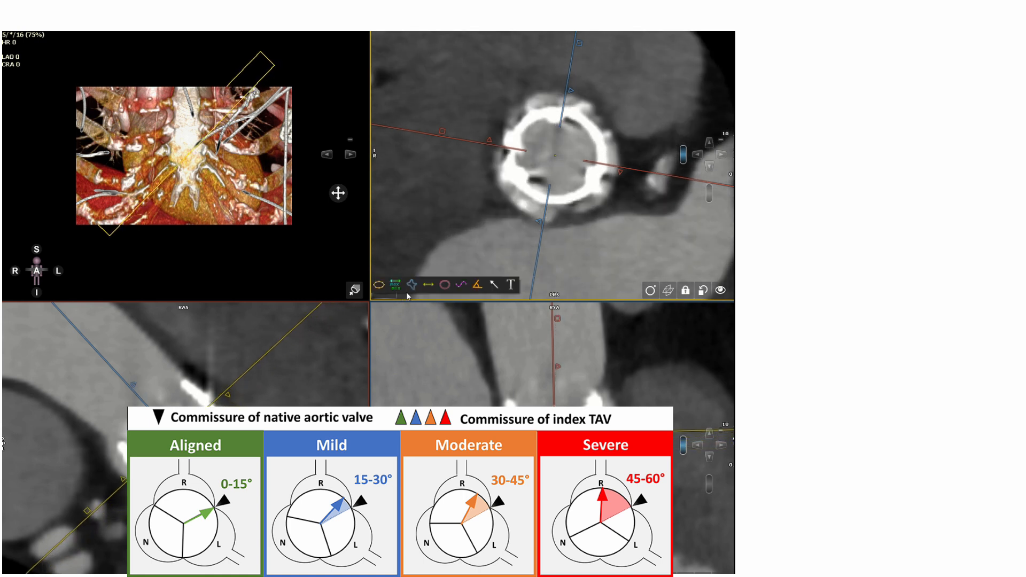
pyautogui.click(479, 287)
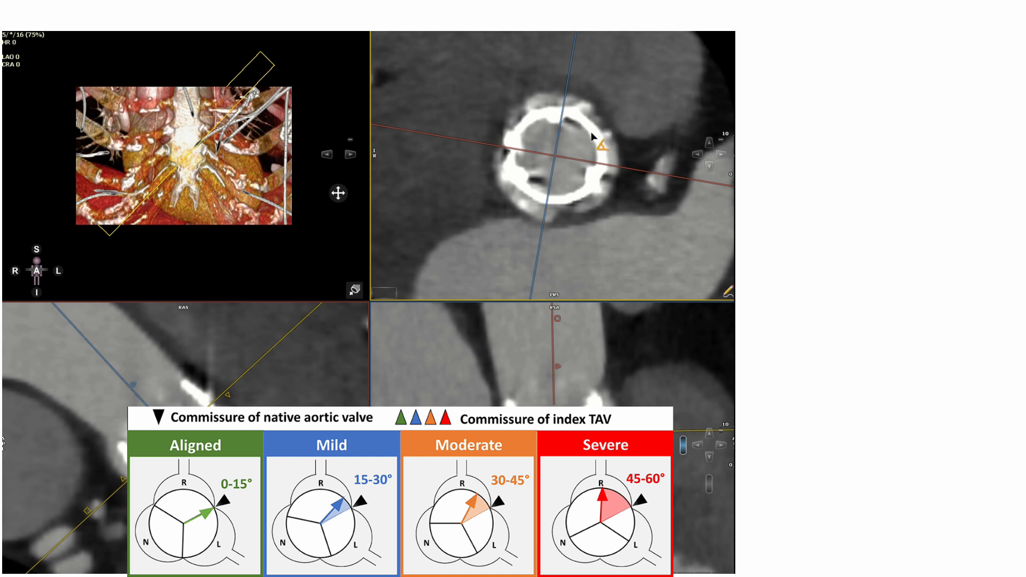
pyautogui.click(592, 131)
pyautogui.click(554, 155)
pyautogui.click(556, 111)
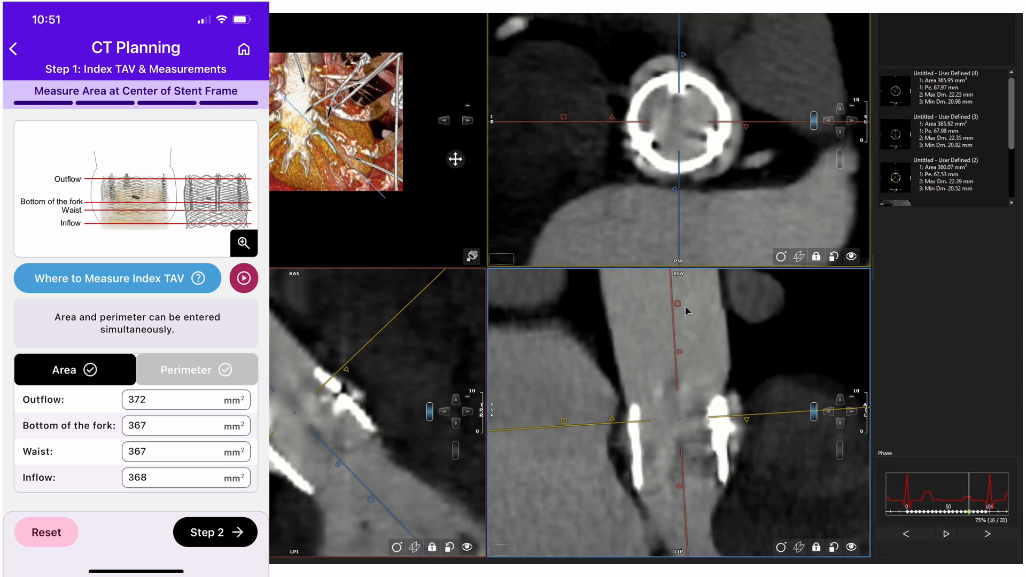
# - Zoom into the stent frame and adjust the window and level so only its struts remain visible
pyautogui.moveTo(677, 303); pyautogui.dragTo(734, 302)
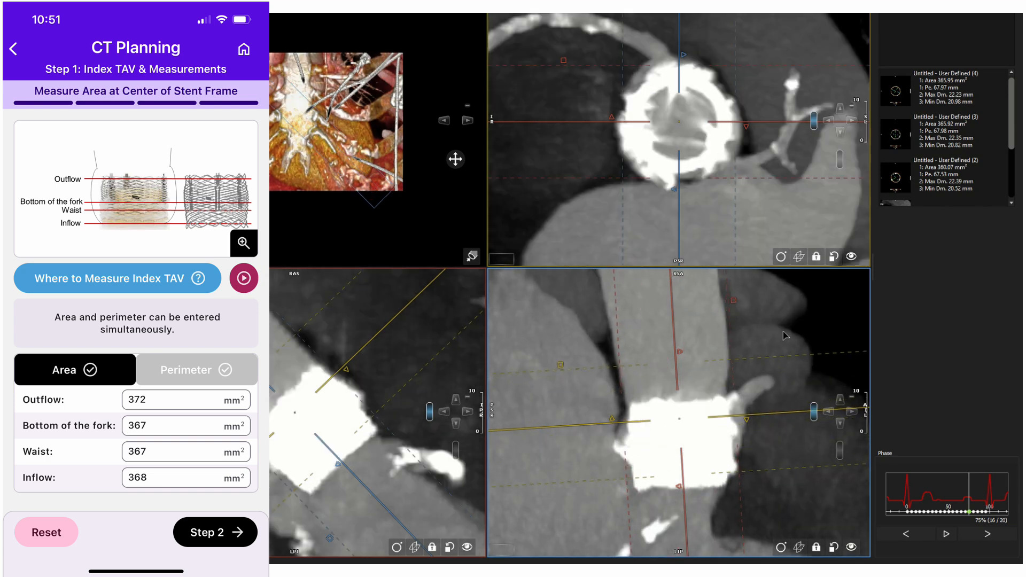
pyautogui.moveTo(781, 330); pyautogui.dragTo(780, 315)
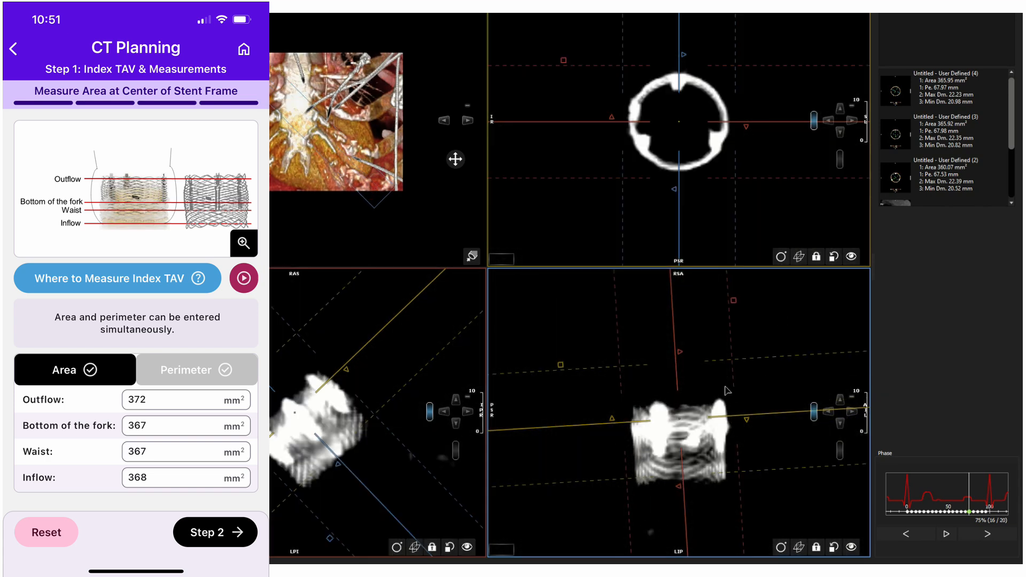
pyautogui.moveTo(758, 369); pyautogui.dragTo(758, 367)
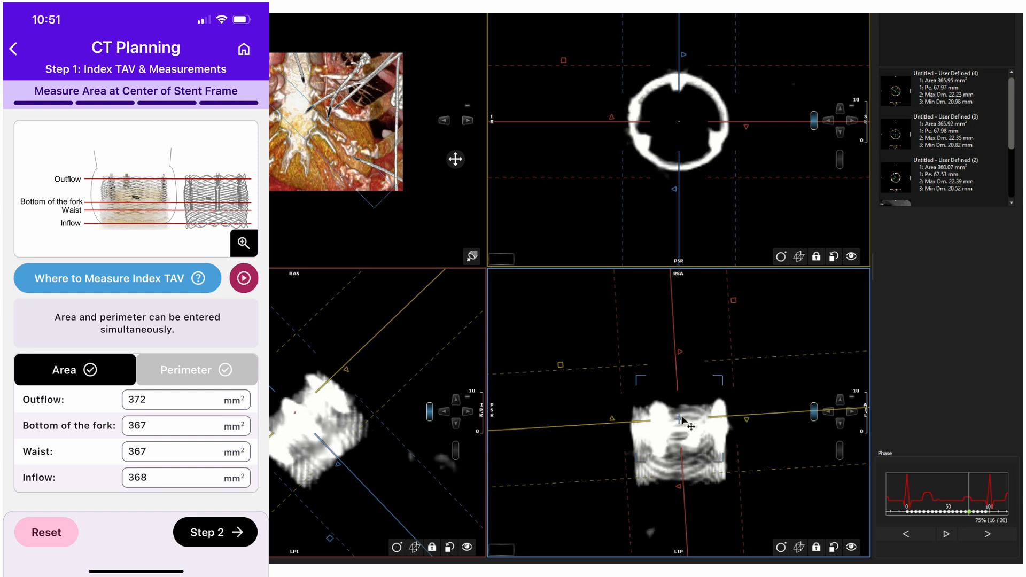
pyautogui.moveTo(680, 419); pyautogui.dragTo(680, 411)
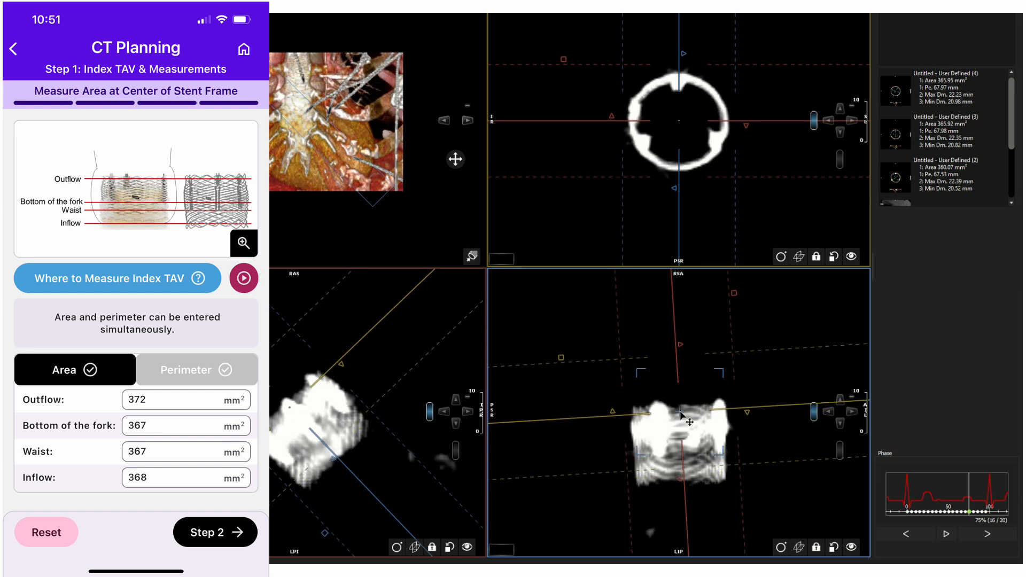
pyautogui.moveTo(731, 295); pyautogui.dragTo(634, 313)
pyautogui.moveTo(781, 327)
pyautogui.mouseDown()
pyautogui.moveTo(781, 340)
pyautogui.moveTo(776, 329)
pyautogui.mouseUp()
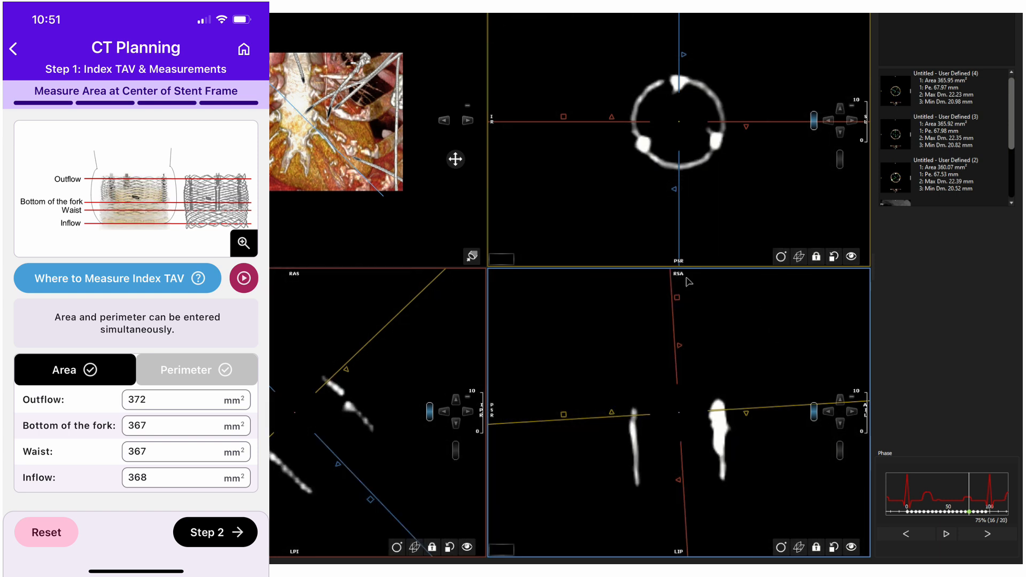
# - Trace the stent frame's area contour in the axial view at the current level
pyautogui.click(471, 256)
pyautogui.click(497, 264)
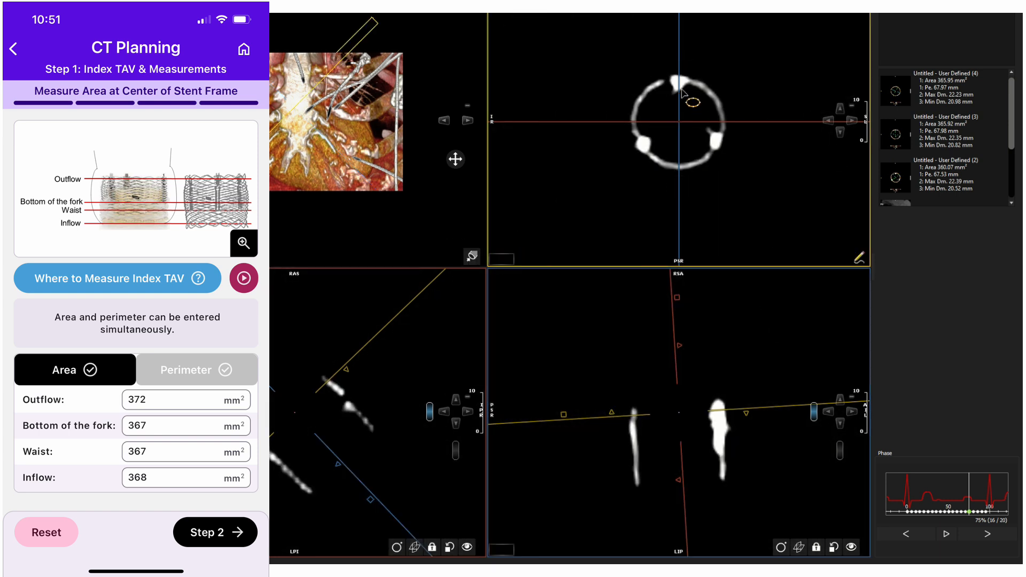
pyautogui.moveTo(680, 80)
pyautogui.mouseDown()
pyautogui.moveTo(649, 88)
pyautogui.moveTo(632, 123)
pyautogui.moveTo(674, 170)
pyautogui.moveTo(697, 166)
pyautogui.moveTo(728, 127)
pyautogui.moveTo(705, 91)
pyautogui.moveTo(682, 79)
pyautogui.mouseUp()
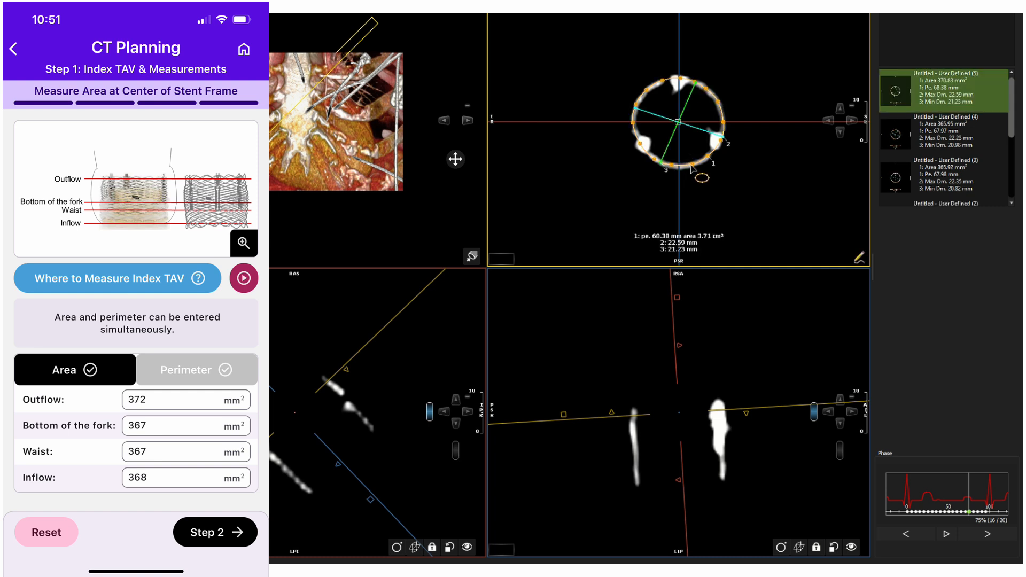
pyautogui.moveTo(693, 165); pyautogui.dragTo(711, 158)
# - Scroll down through the axial slices along the stent frame
pyautogui.scroll(-2, 738, 214)
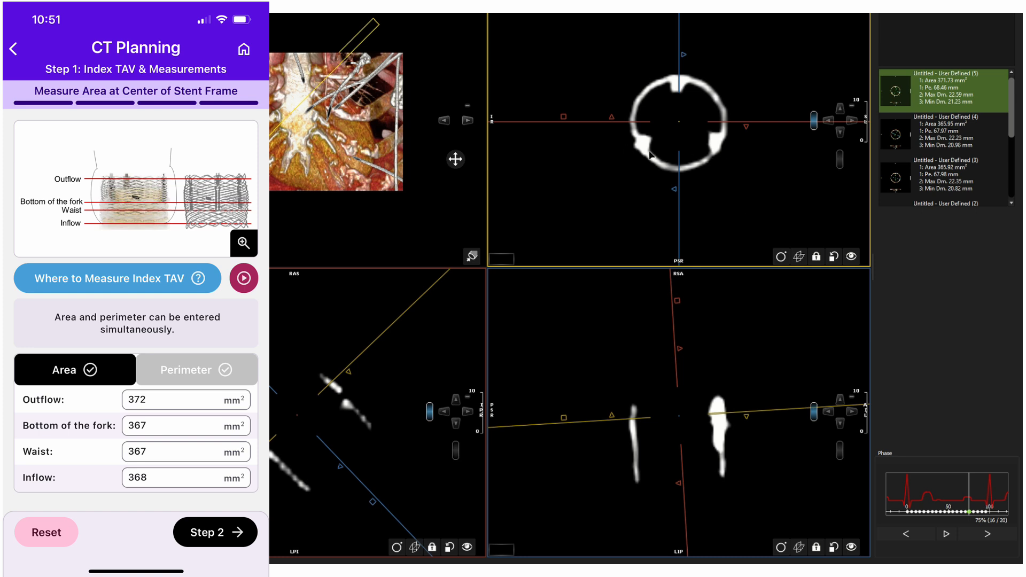
pyautogui.scroll(-3, 725, 213)
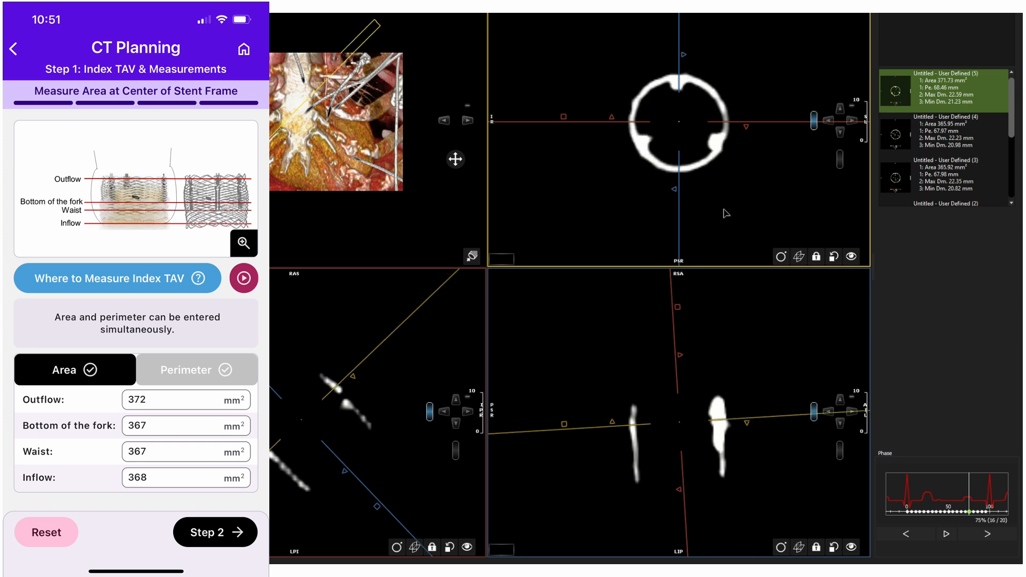
pyautogui.scroll(-3, 727, 215)
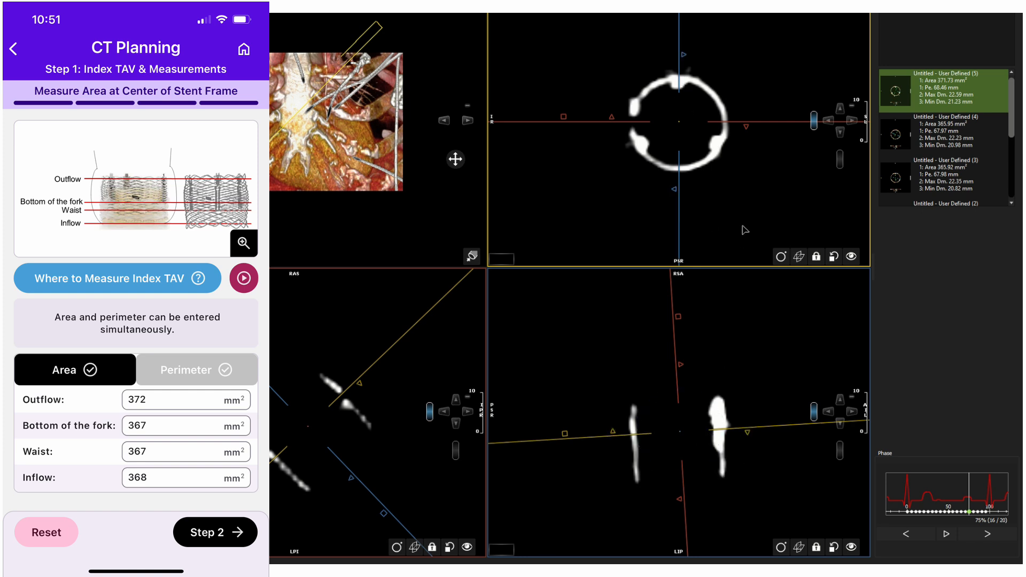
pyautogui.scroll(-5, 746, 224)
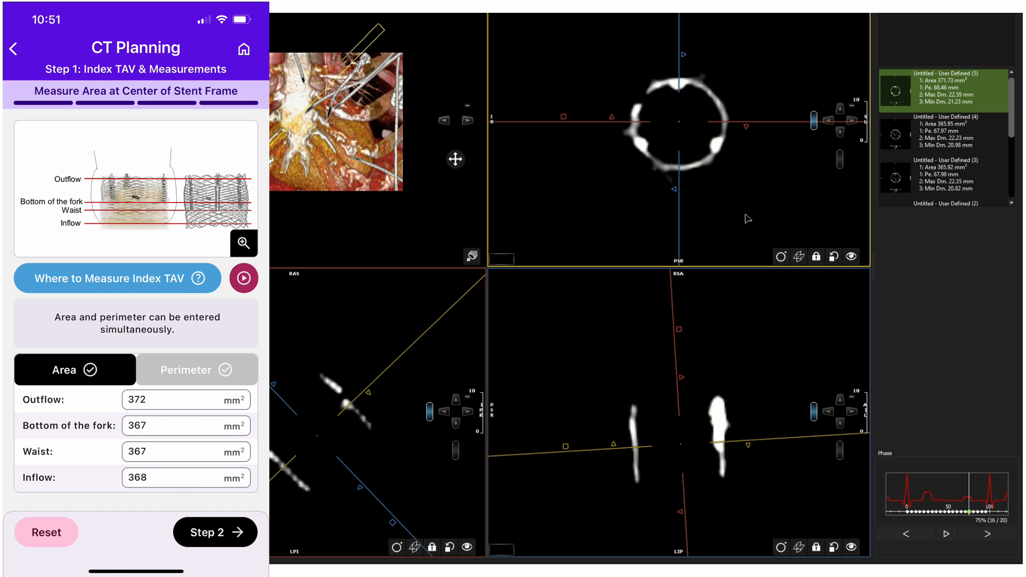
pyautogui.scroll(-2, 747, 218)
pyautogui.scroll(-1, 746, 219)
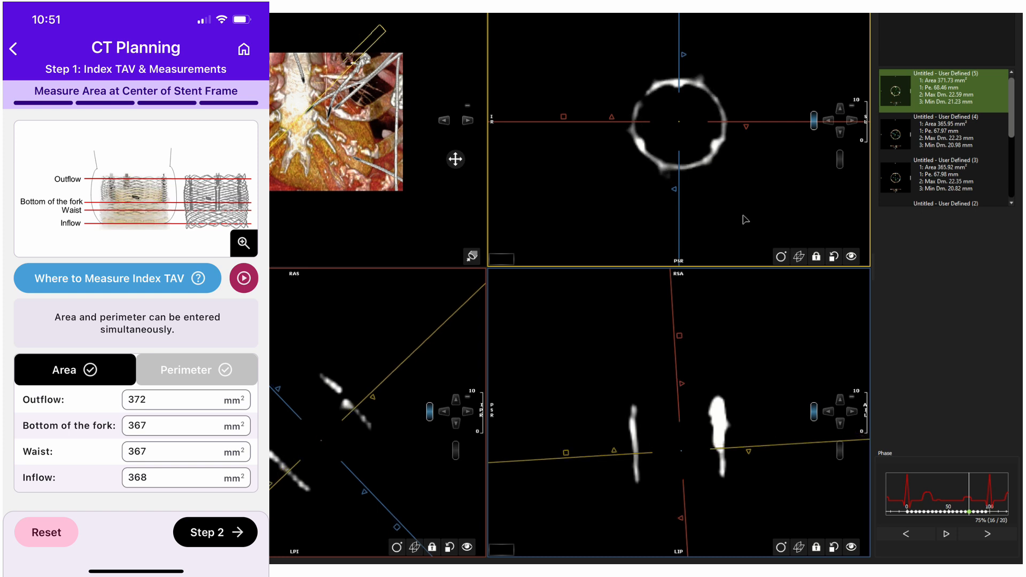
pyautogui.scroll(-1, 746, 219)
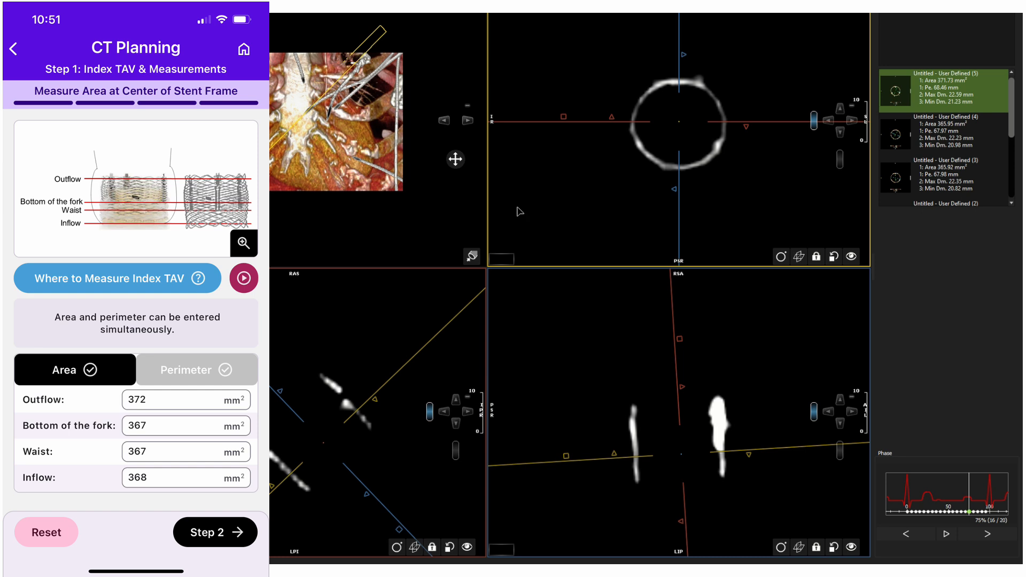
# - Trace the stent frame's area contour in the axial view and adjust its control points onto the struts
pyautogui.click(499, 258)
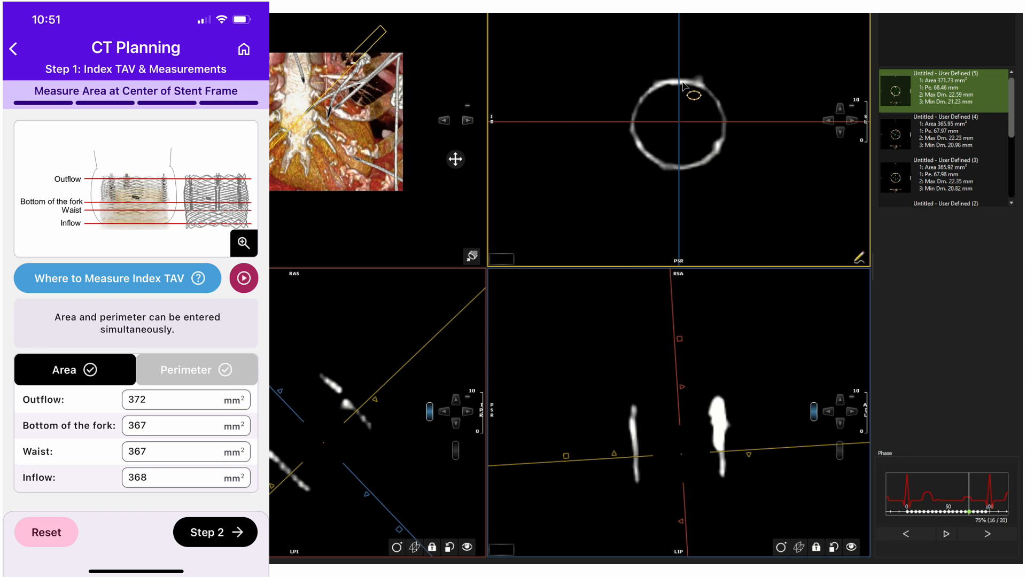
pyautogui.moveTo(683, 84)
pyautogui.mouseDown()
pyautogui.moveTo(658, 85)
pyautogui.moveTo(636, 118)
pyautogui.moveTo(658, 166)
pyautogui.moveTo(719, 151)
pyautogui.moveTo(725, 118)
pyautogui.moveTo(694, 85)
pyautogui.mouseUp()
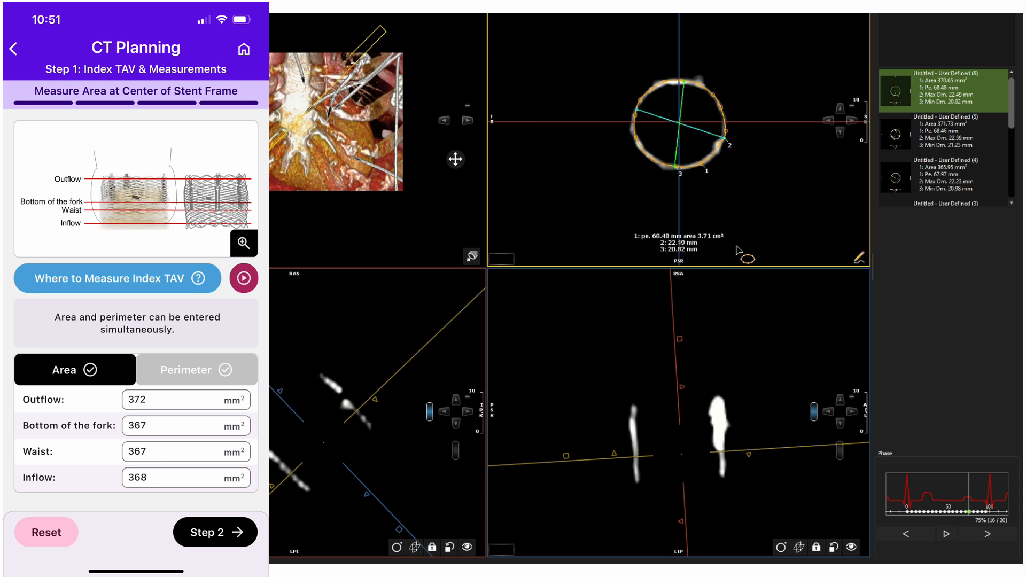
pyautogui.click(666, 86)
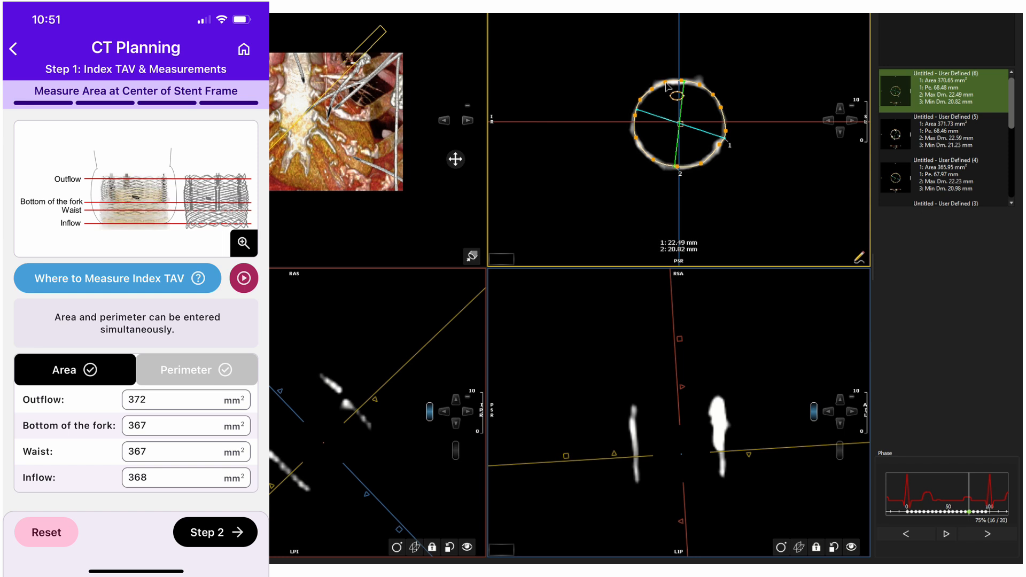
pyautogui.moveTo(668, 85); pyautogui.dragTo(682, 82)
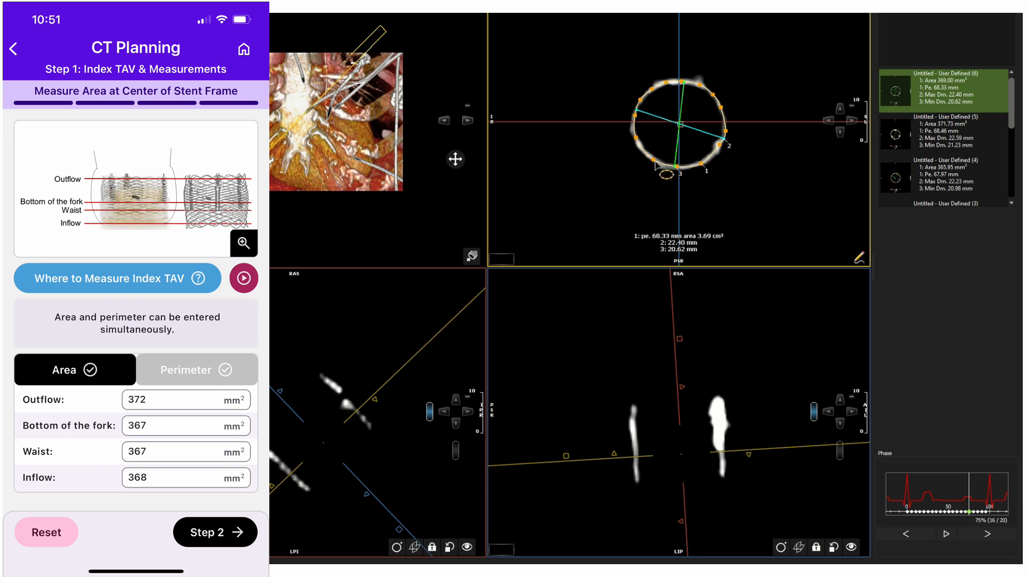
pyautogui.moveTo(653, 159); pyautogui.dragTo(654, 160)
pyautogui.moveTo(725, 131); pyautogui.dragTo(723, 128)
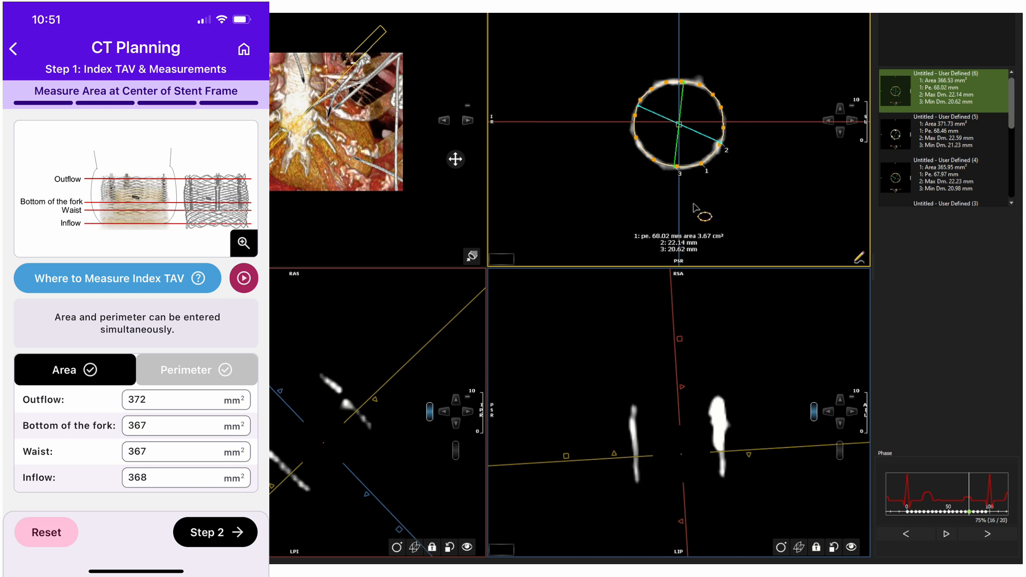
# - Trace another stent-frame area contour on a lower axial slice and adjust its control points onto the struts
pyautogui.scroll(-1, 720, 204)
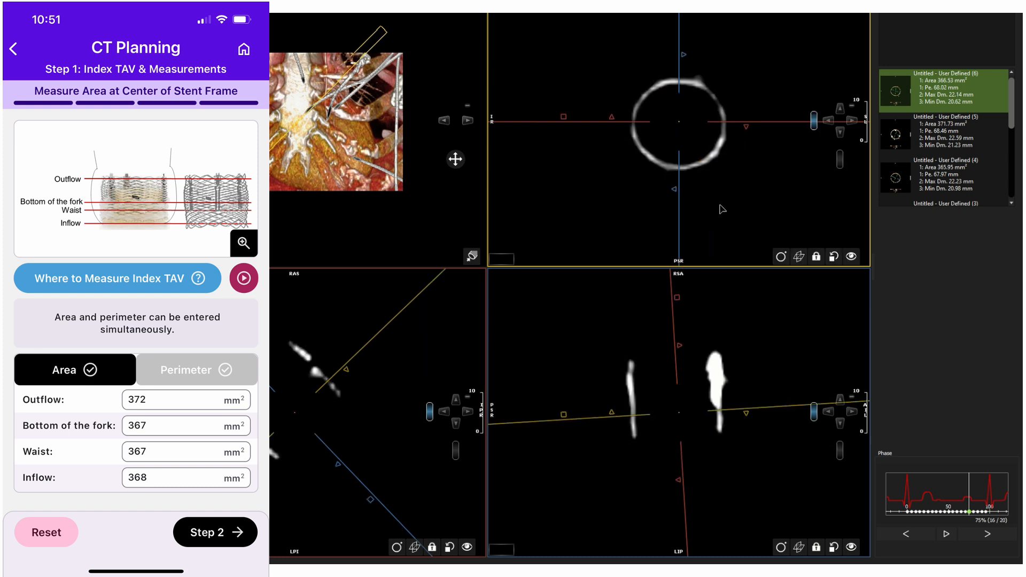
pyautogui.scroll(-3, 722, 208)
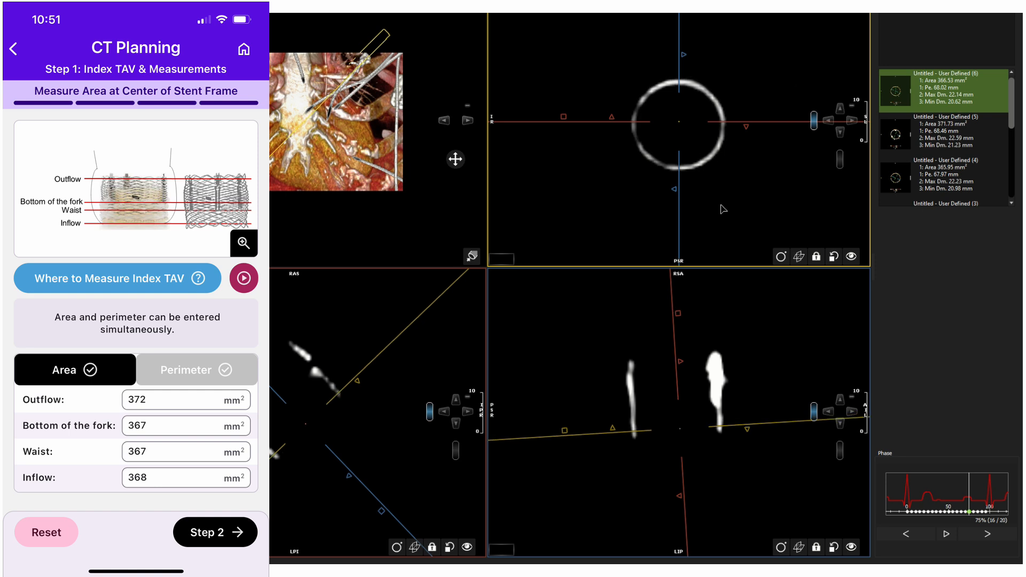
pyautogui.scroll(-1, 722, 209)
pyautogui.scroll(-3, 722, 209)
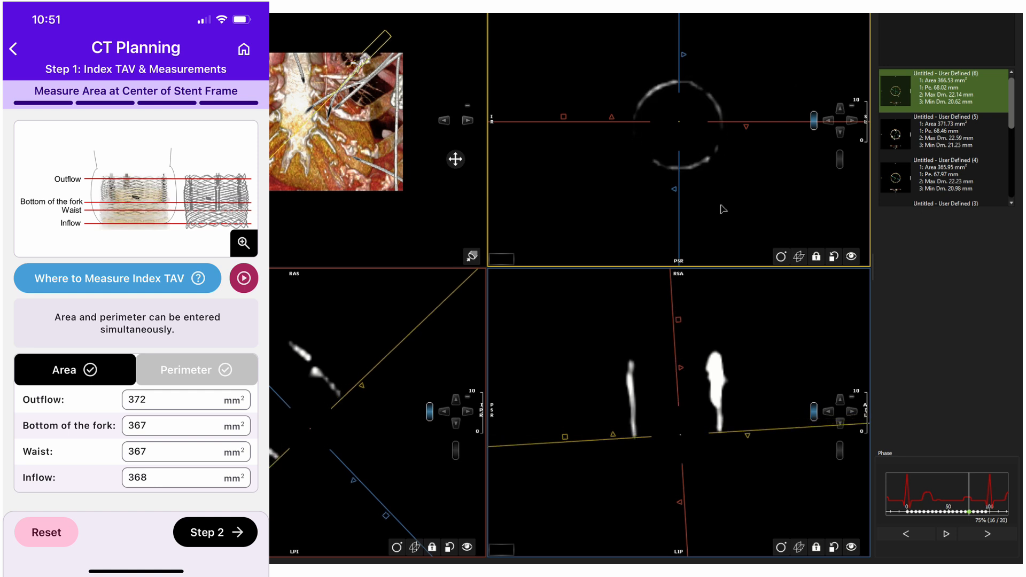
pyautogui.click(500, 261)
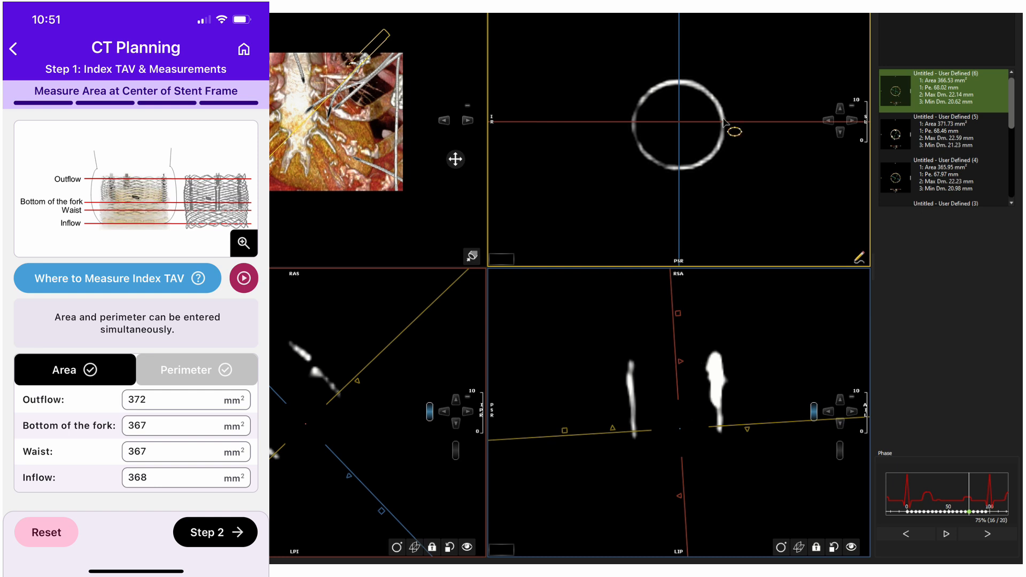
pyautogui.moveTo(689, 83)
pyautogui.mouseDown()
pyautogui.moveTo(648, 96)
pyautogui.moveTo(633, 126)
pyautogui.moveTo(646, 154)
pyautogui.moveTo(676, 167)
pyautogui.moveTo(712, 156)
pyautogui.moveTo(724, 130)
pyautogui.moveTo(709, 96)
pyautogui.mouseUp()
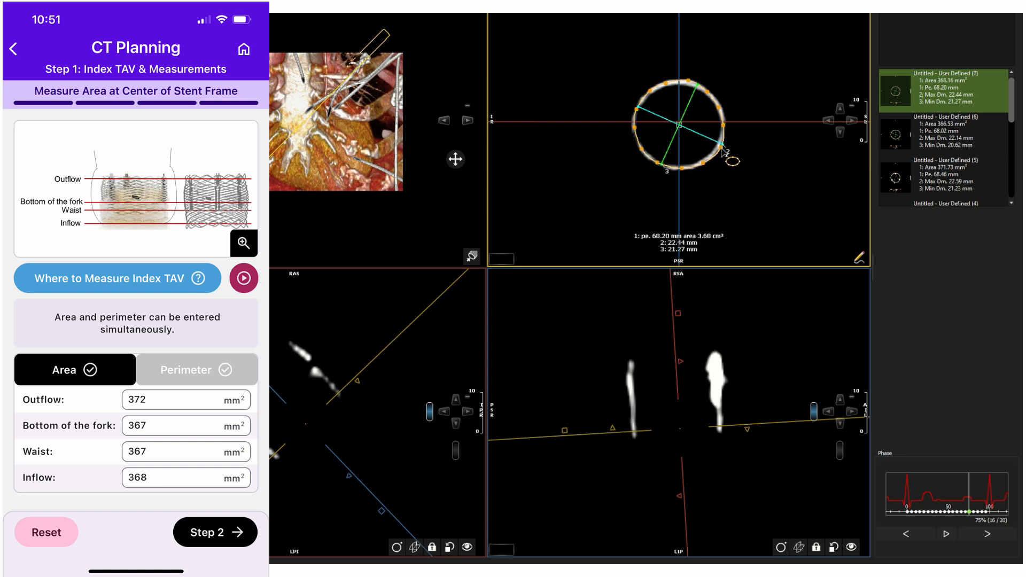
pyautogui.moveTo(721, 147); pyautogui.dragTo(720, 150)
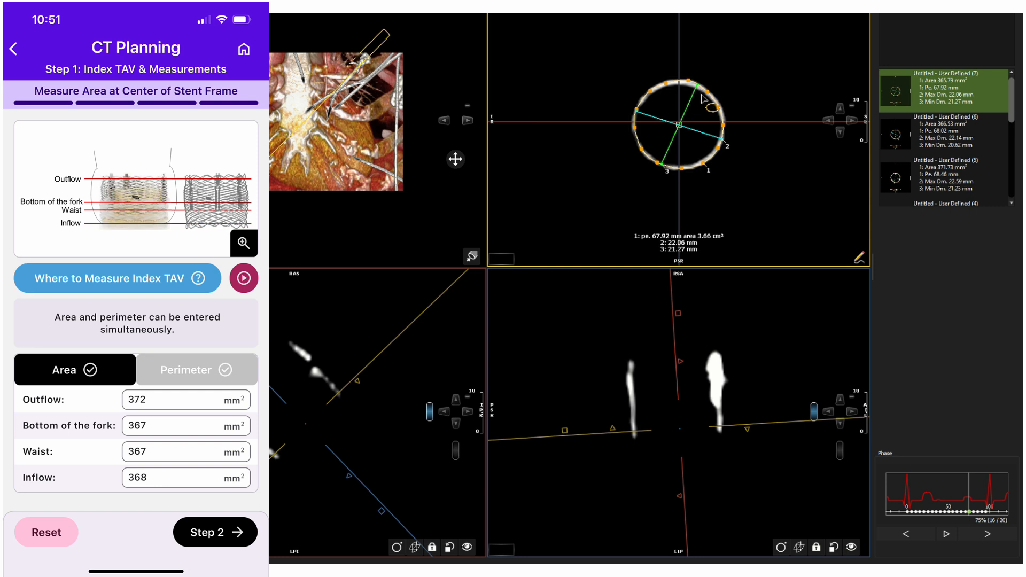
pyautogui.moveTo(723, 126); pyautogui.dragTo(725, 125)
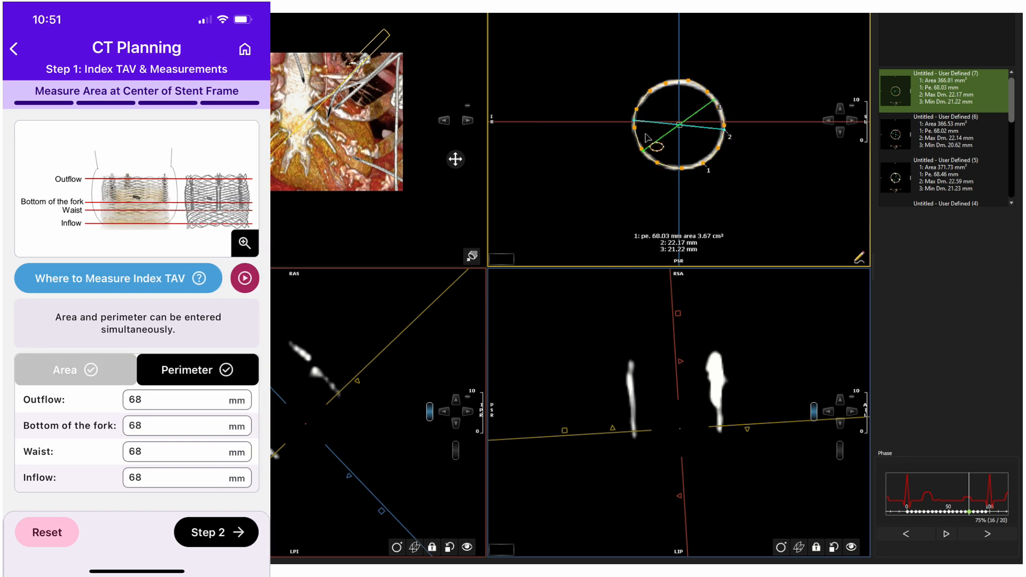
pyautogui.moveTo(636, 133); pyautogui.dragTo(635, 133)
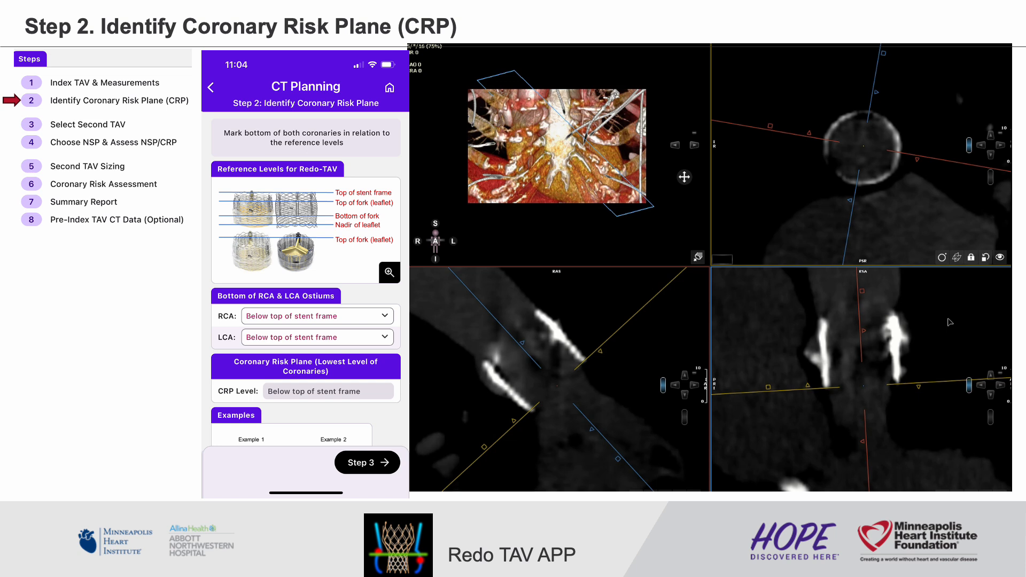
pyautogui.press('Right')
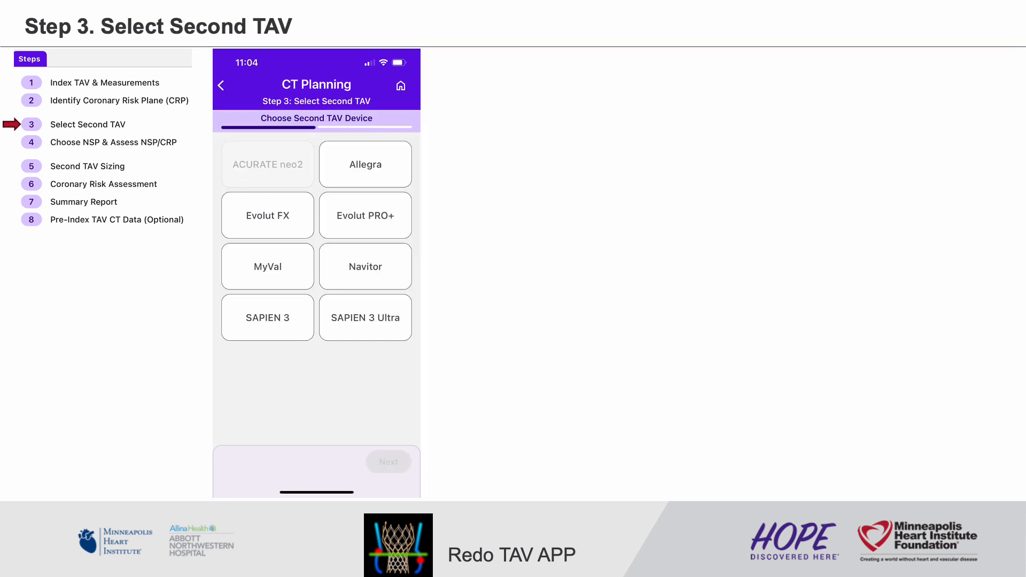
pyautogui.press('Right')
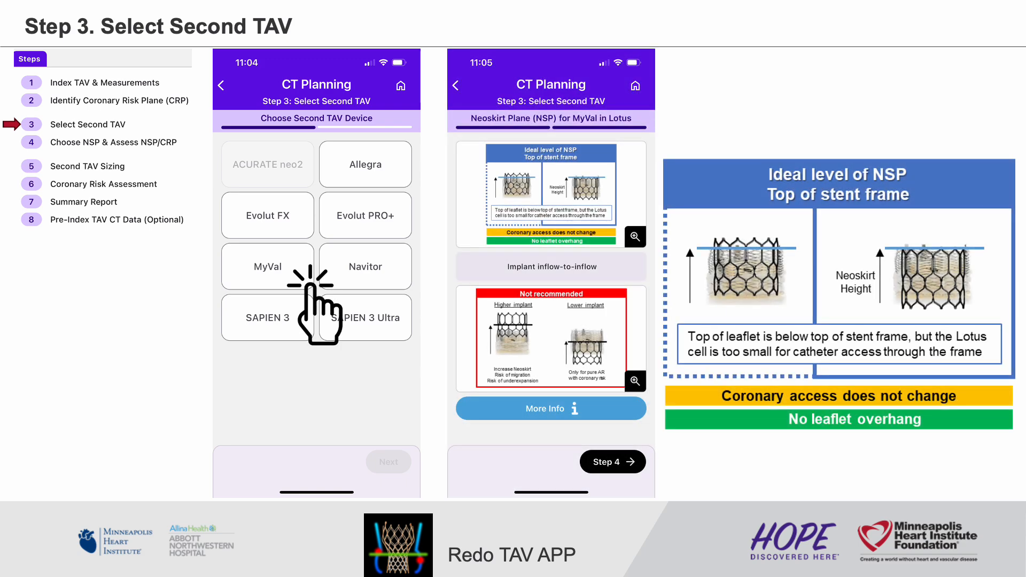